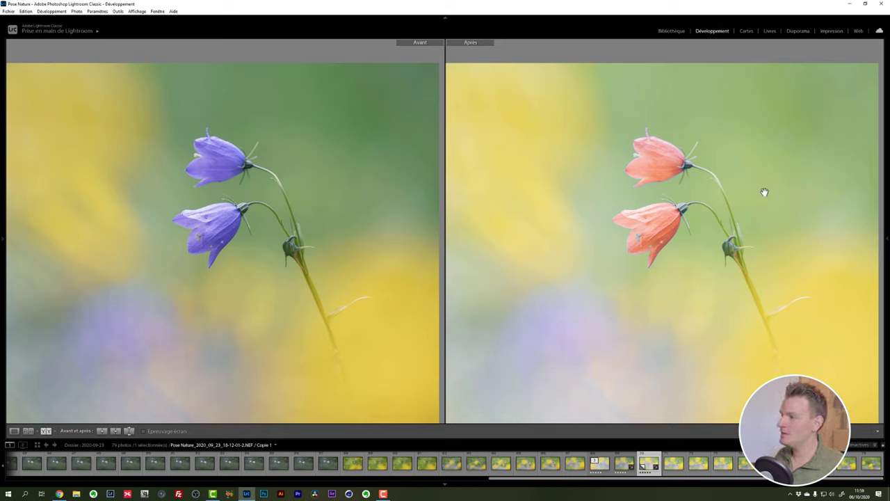
# Zoom the Before/After views out to the full photo and expand the HSL hue adjustments.
pyautogui.click(711, 214)
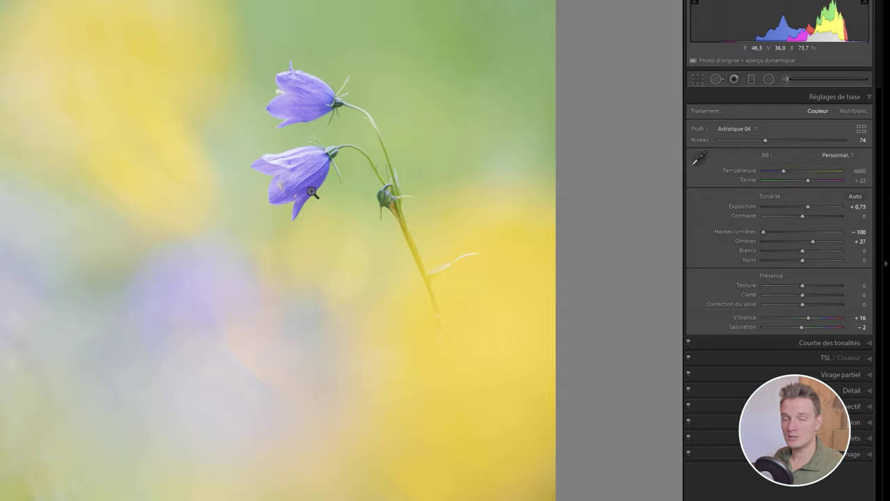
pyautogui.click(869, 358)
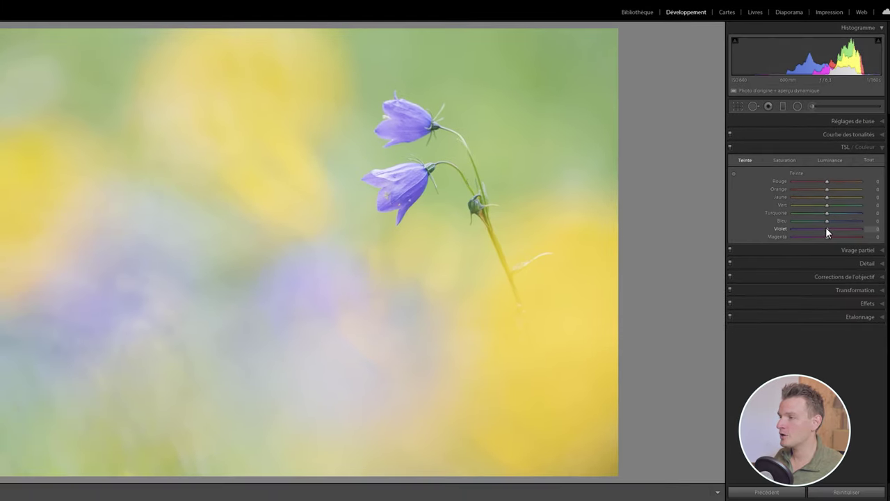
pyautogui.moveTo(825, 228); pyautogui.dragTo(841, 228)
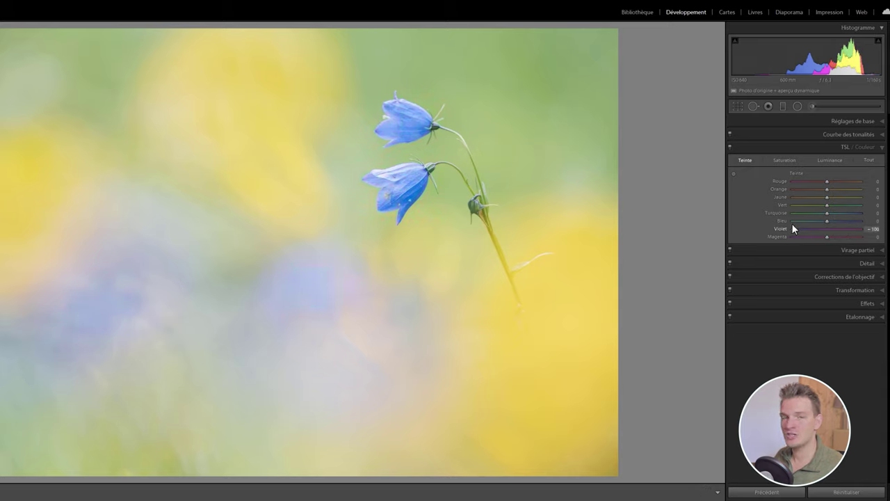
pyautogui.moveTo(780, 228); pyautogui.dragTo(865, 228)
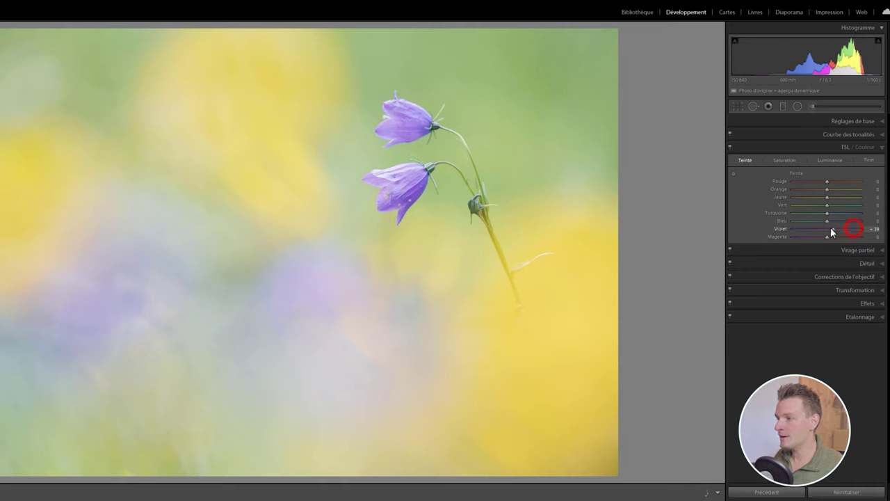
pyautogui.moveTo(830, 226); pyautogui.dragTo(819, 227)
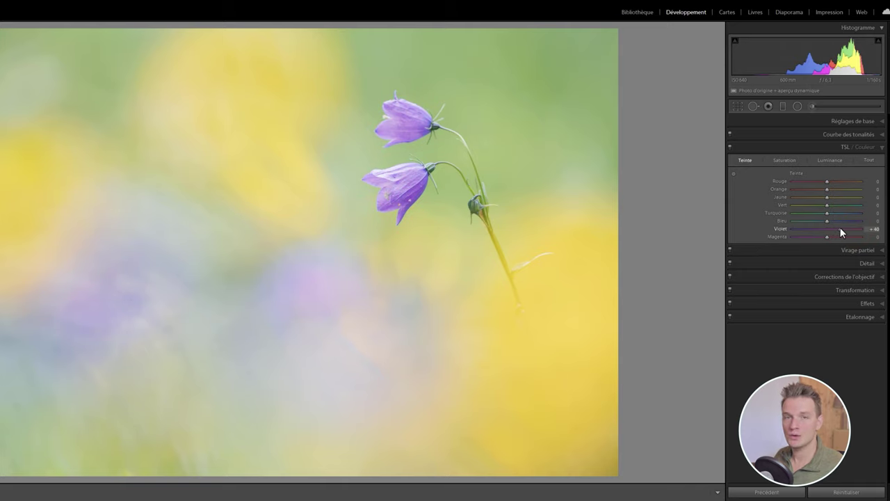
pyautogui.doubleClick(774, 228)
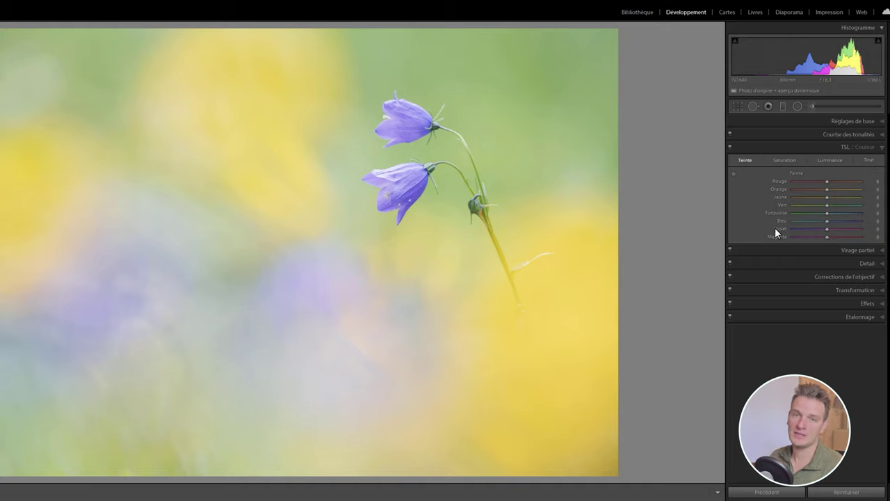
# Show the Basic adjustments again and activate the Radial Filter tool for drawing.
pyautogui.click(844, 126)
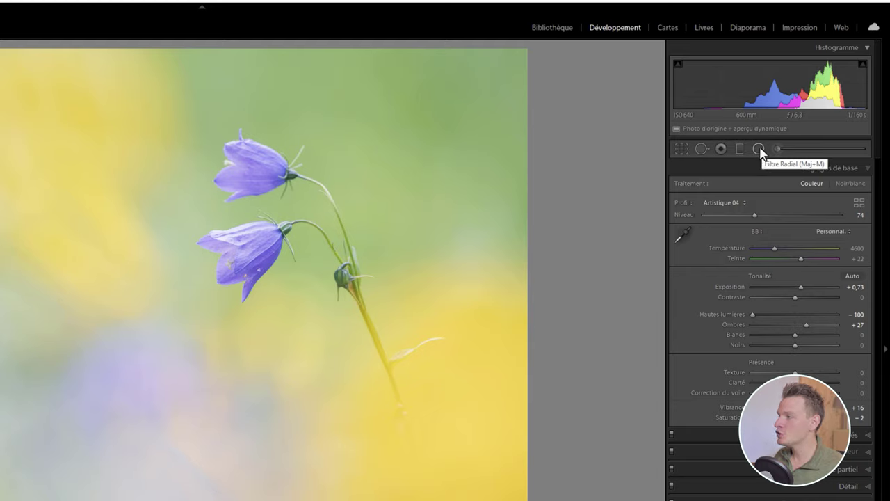
pyautogui.click(758, 148)
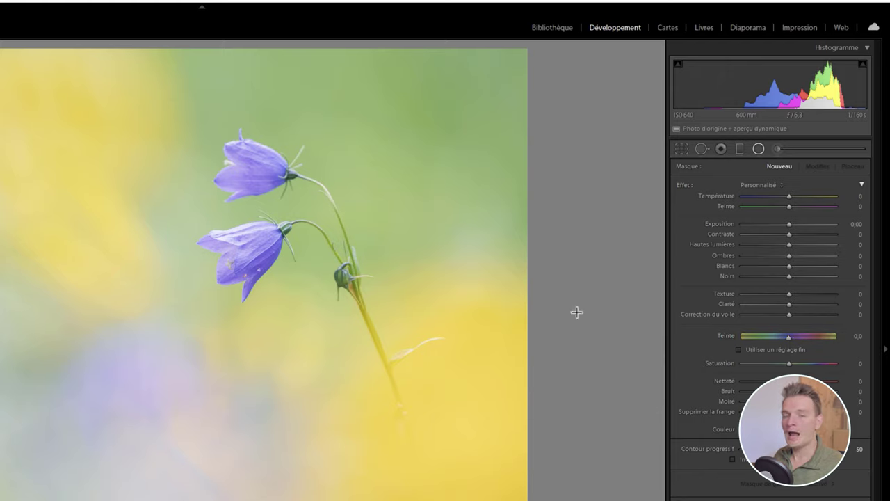
pyautogui.click(757, 148)
# Draw an inverted radial filter around the lower bellflower and check its mask overlay with O.
pyautogui.moveTo(205, 224); pyautogui.dragTo(276, 287)
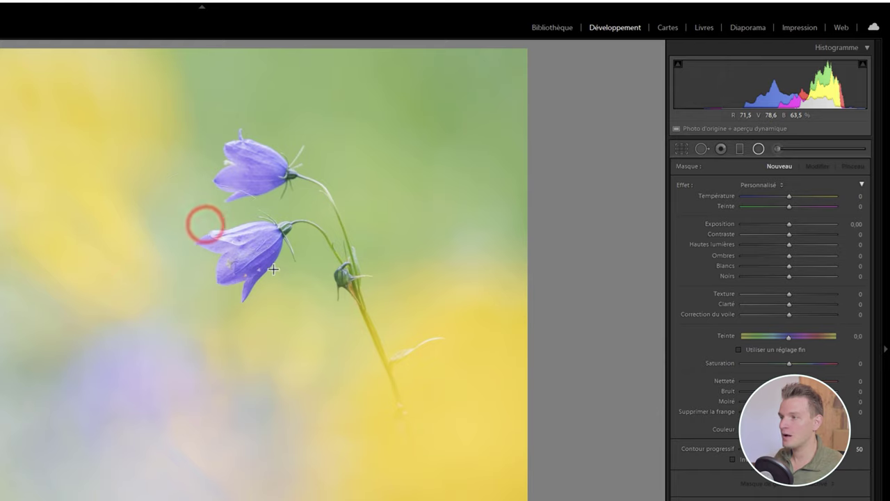
pyautogui.moveTo(243, 256); pyautogui.dragTo(270, 270)
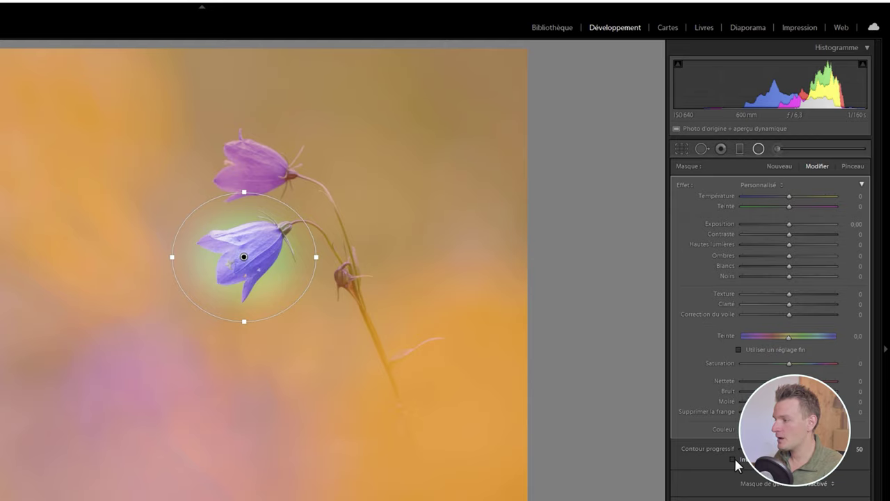
pyautogui.click(735, 460)
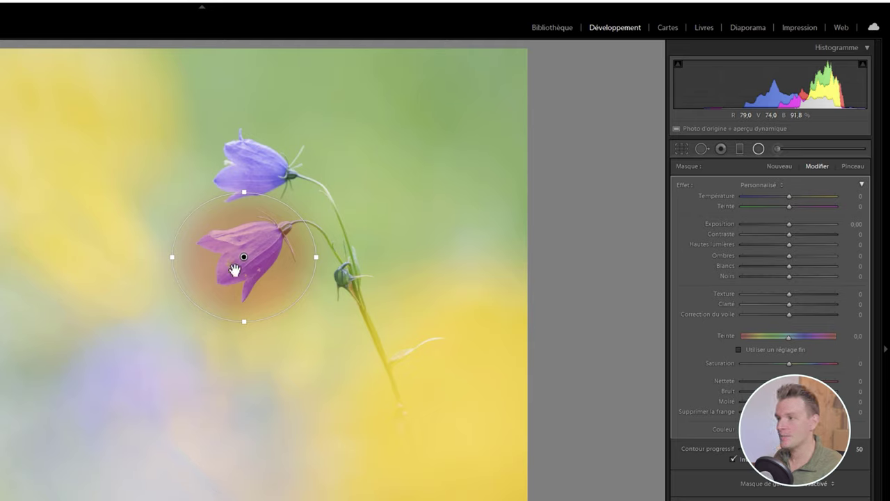
pyautogui.press('o')
pyautogui.press('o')
pyautogui.press('o')
pyautogui.press('o')
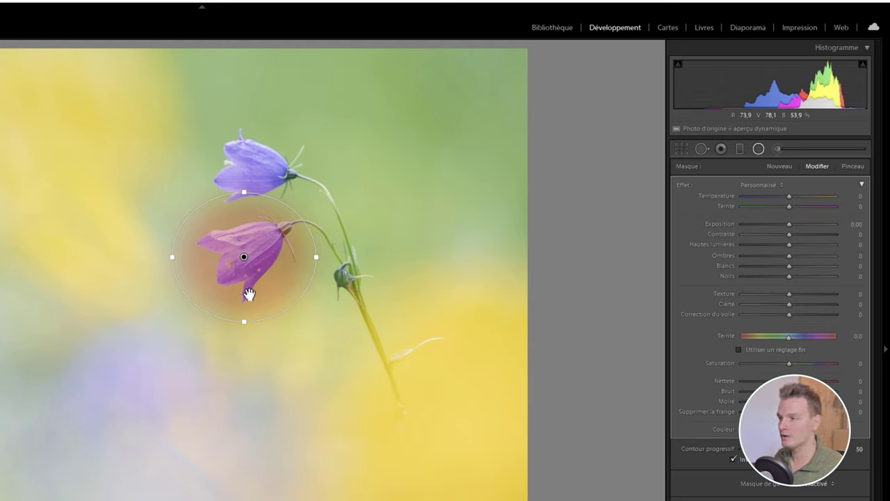
pyautogui.press('o')
pyautogui.press('o')
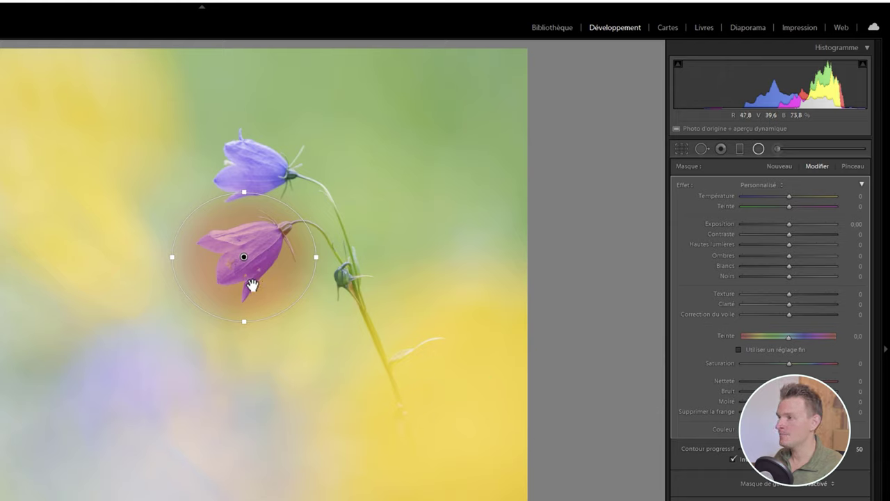
pyautogui.press('o')
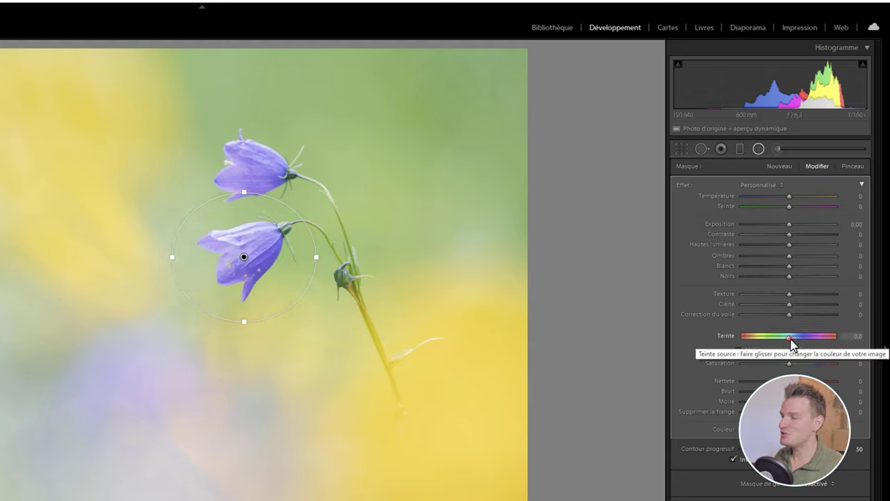
# Raise the radial filter's hue to 124 and zoom in on the lower bellflower.
pyautogui.moveTo(785, 340); pyautogui.dragTo(812, 339)
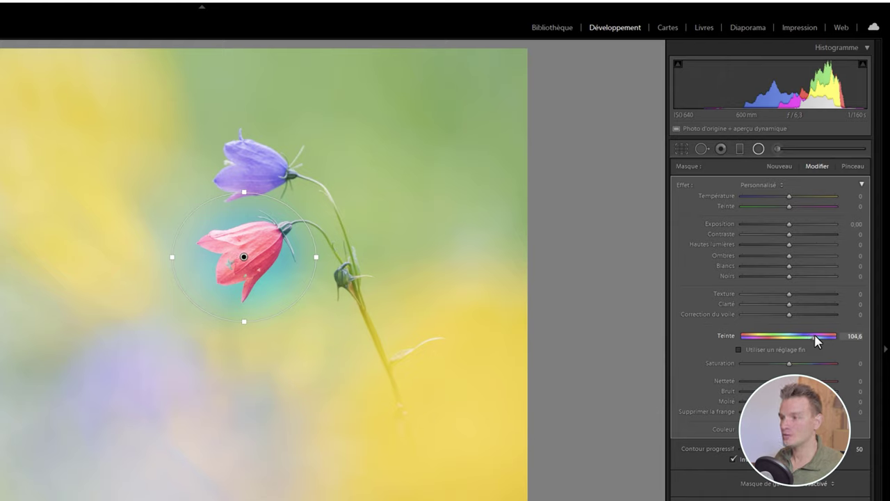
pyautogui.moveTo(815, 336); pyautogui.dragTo(818, 336)
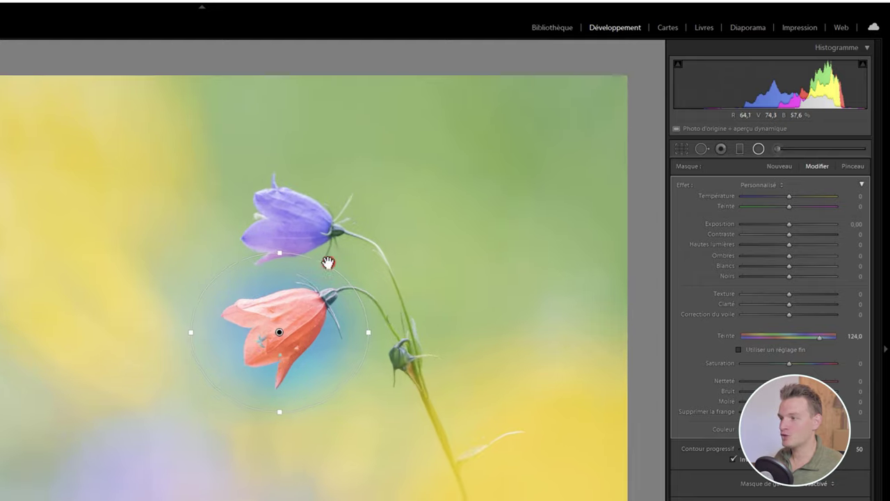
pyautogui.click(328, 261)
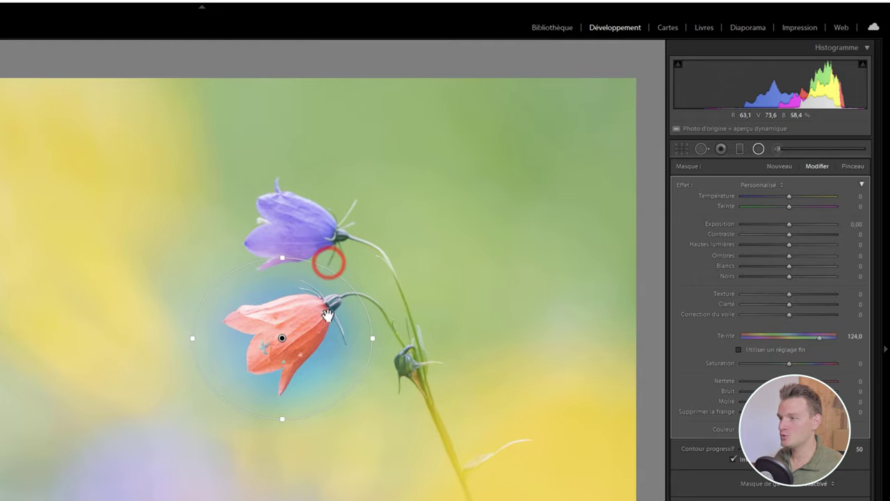
pyautogui.moveTo(327, 314)
pyautogui.mouseDown()
pyautogui.moveTo(494, 314)
pyautogui.moveTo(145, 314)
pyautogui.mouseUp()
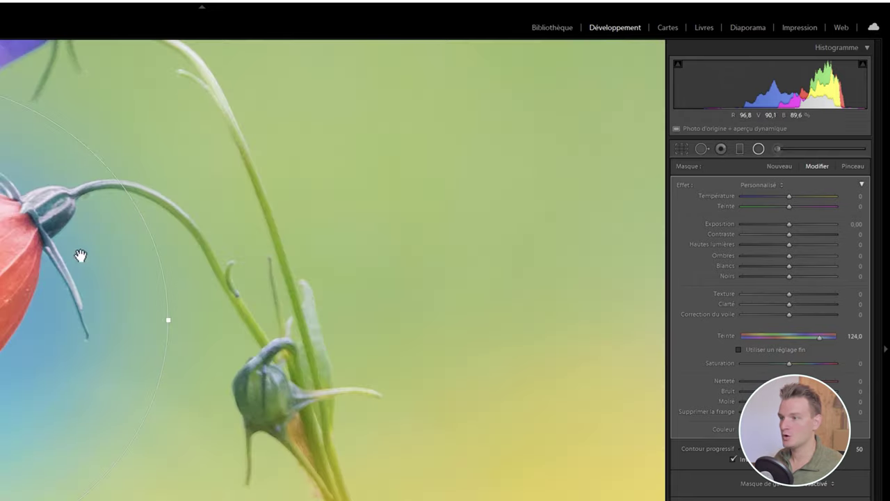
pyautogui.click(301, 248)
# Reset the radial filter's hue to 0 and toggle the mask overlay to inspect the flower.
pyautogui.moveTo(562, 265); pyautogui.dragTo(577, 272)
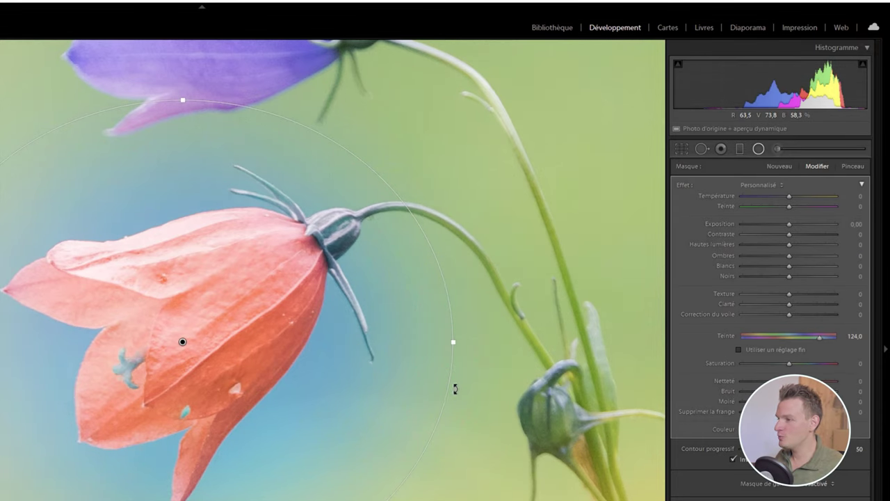
pyautogui.press('\\')
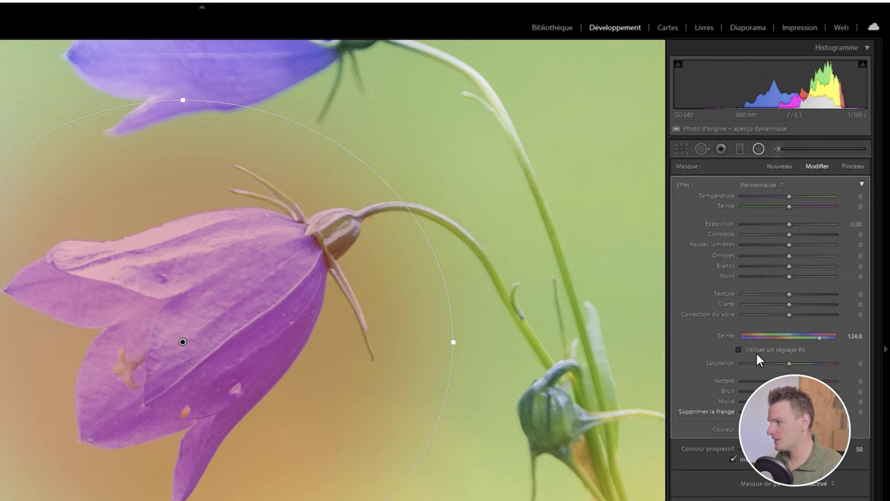
pyautogui.doubleClick(725, 336)
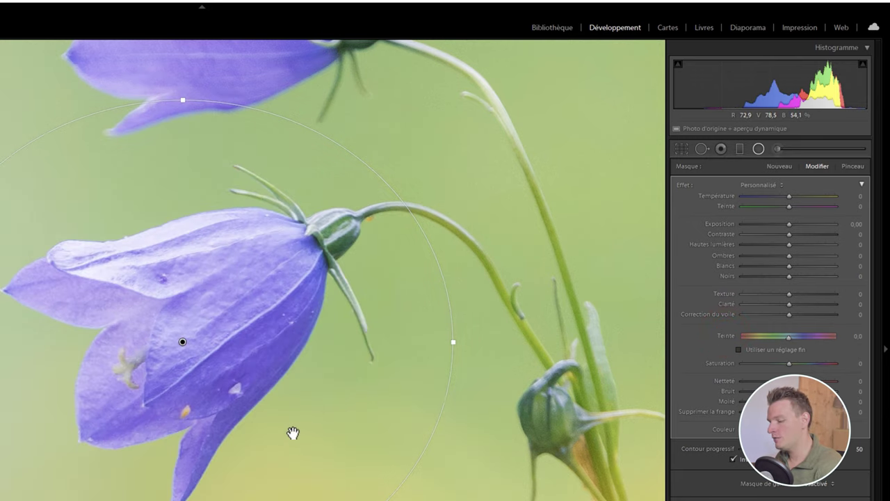
pyautogui.press('o')
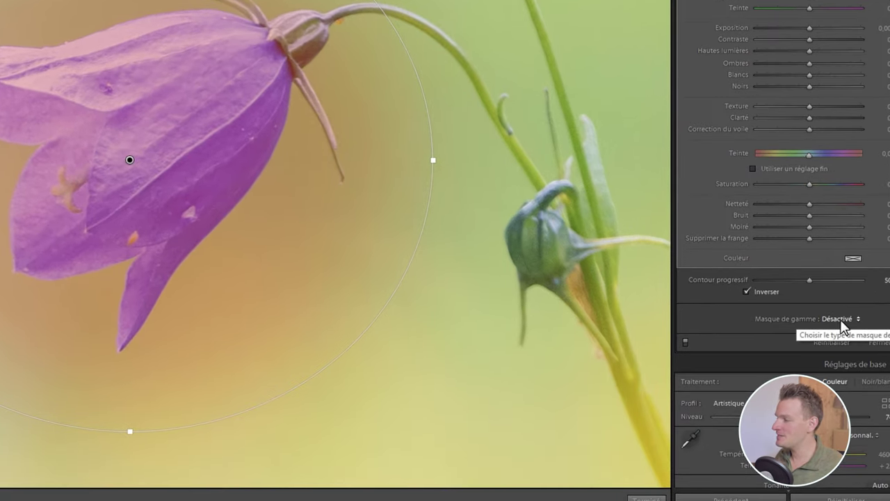
# Set the range mask to Colour and sample the lower bellflower's petal colours with the eyedropper.
pyautogui.click(833, 317)
pyautogui.click(831, 347)
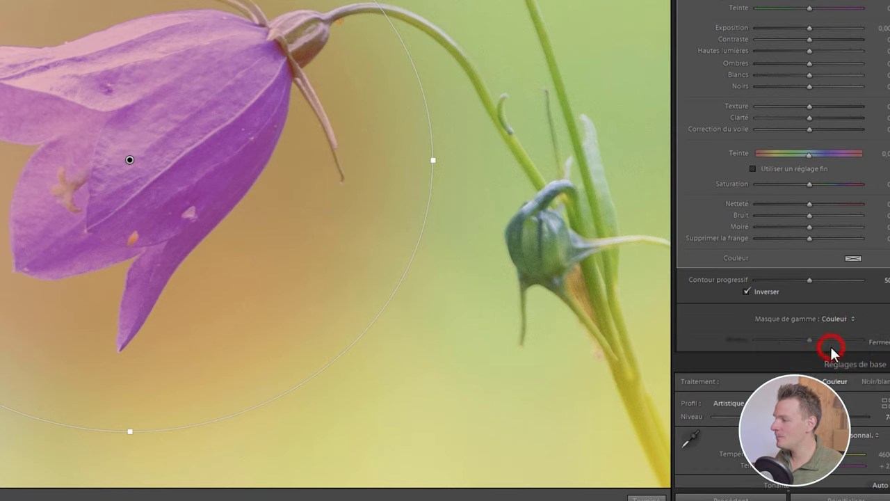
pyautogui.click(691, 321)
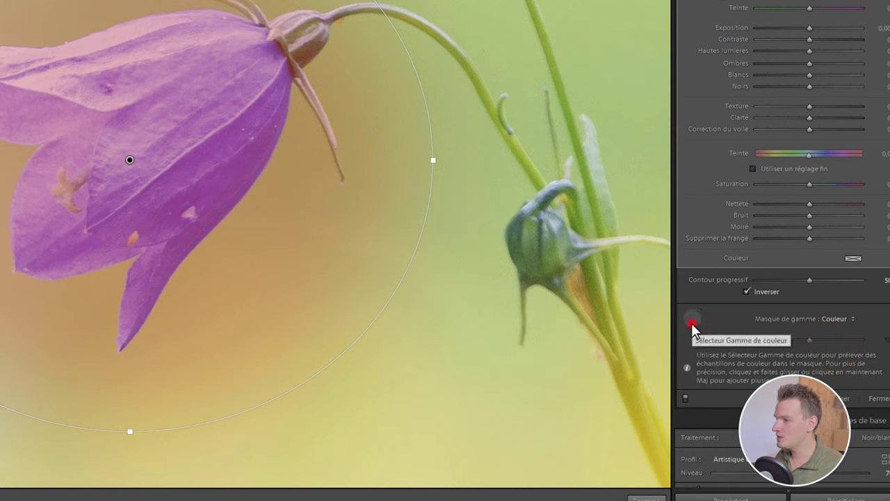
pyautogui.click(199, 119)
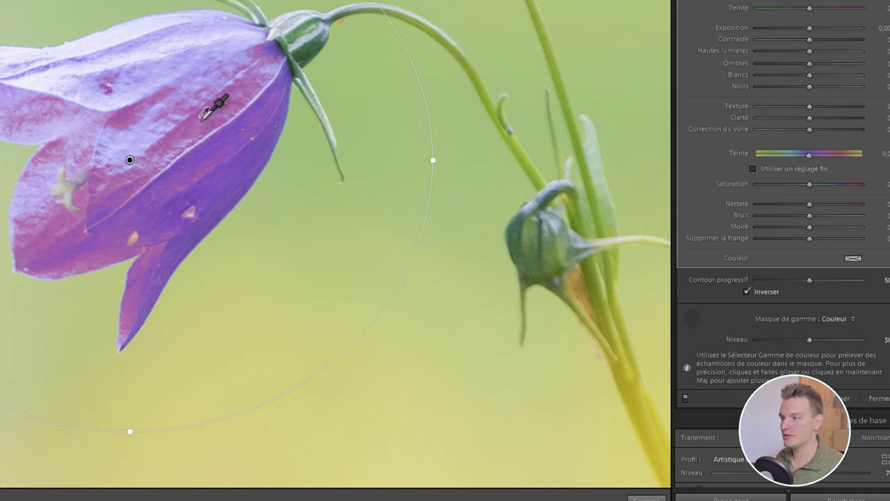
pyautogui.click(164, 86)
pyautogui.moveTo(174, 89); pyautogui.dragTo(243, 173)
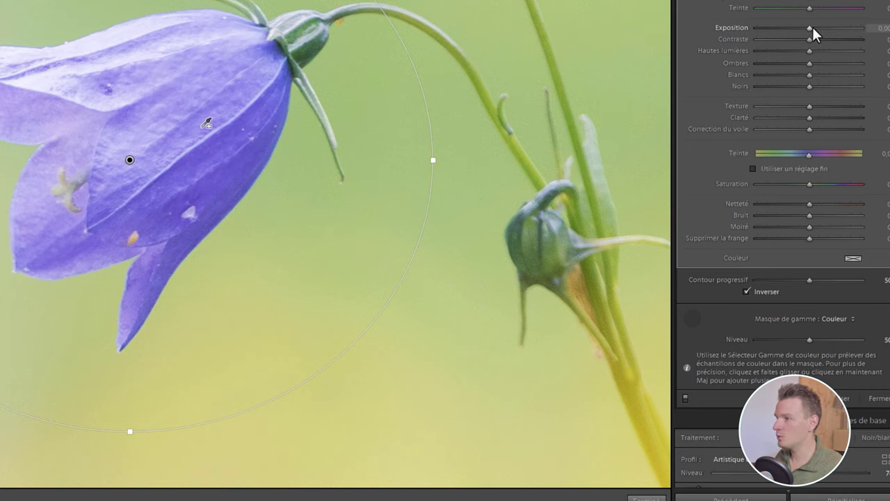
# Brighten exposure to preview the mask, then resample the petal's purple for the colour range.
pyautogui.moveTo(810, 27); pyautogui.dragTo(849, 30)
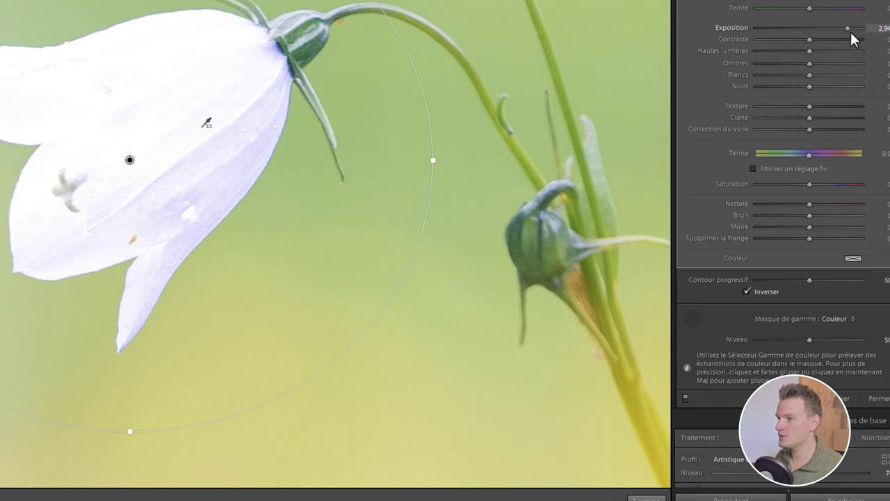
pyautogui.click(206, 124)
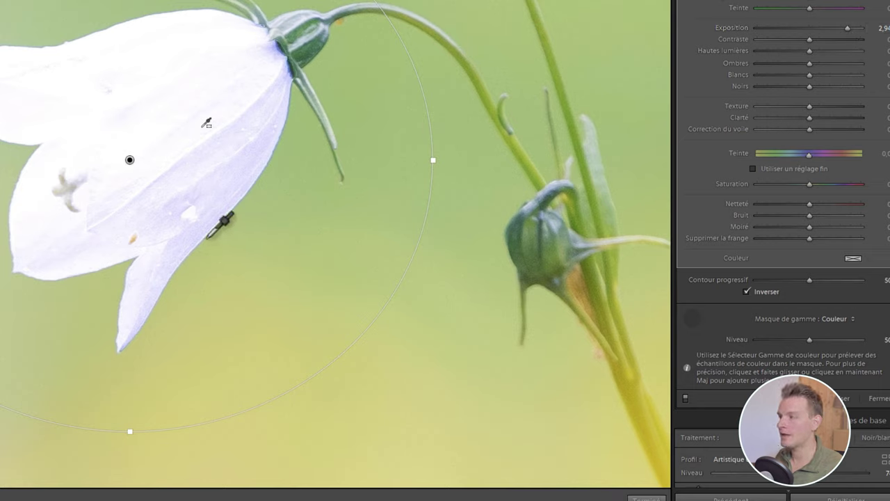
pyautogui.click(694, 319)
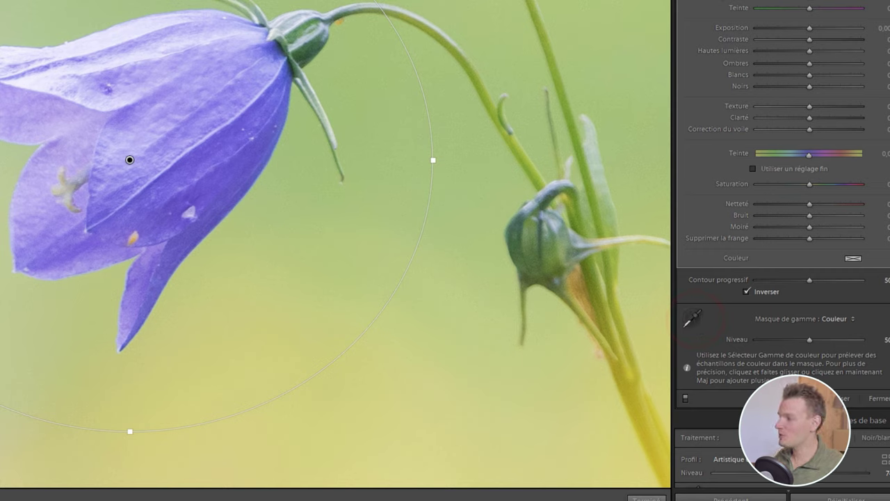
# Try cyan and magenta hue shifts on the masked flower, settling at 91.6 for pink.
pyautogui.click(810, 154)
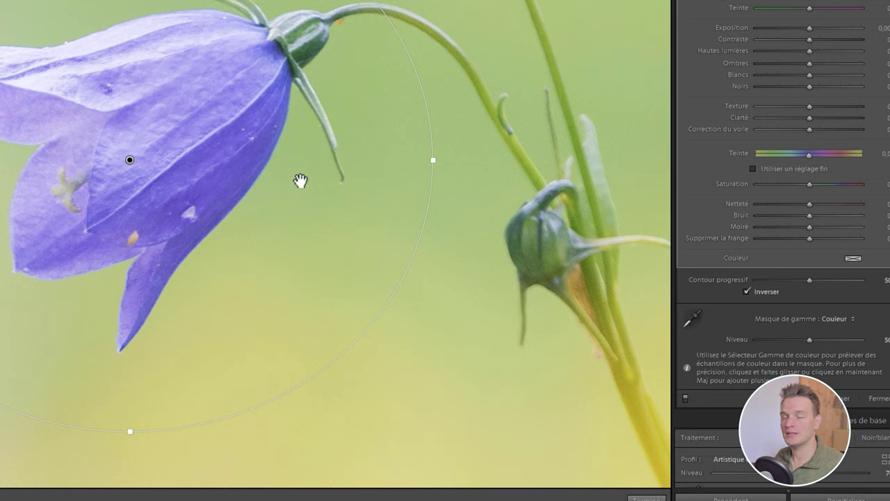
pyautogui.click(480, 166)
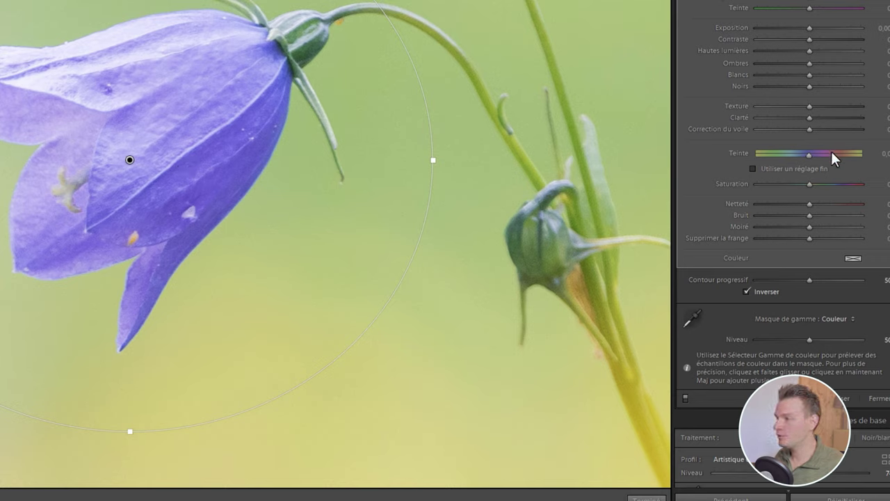
pyautogui.moveTo(810, 157)
pyautogui.mouseDown()
pyautogui.moveTo(830, 156)
pyautogui.moveTo(789, 156)
pyautogui.mouseUp()
pyautogui.click(522, 183)
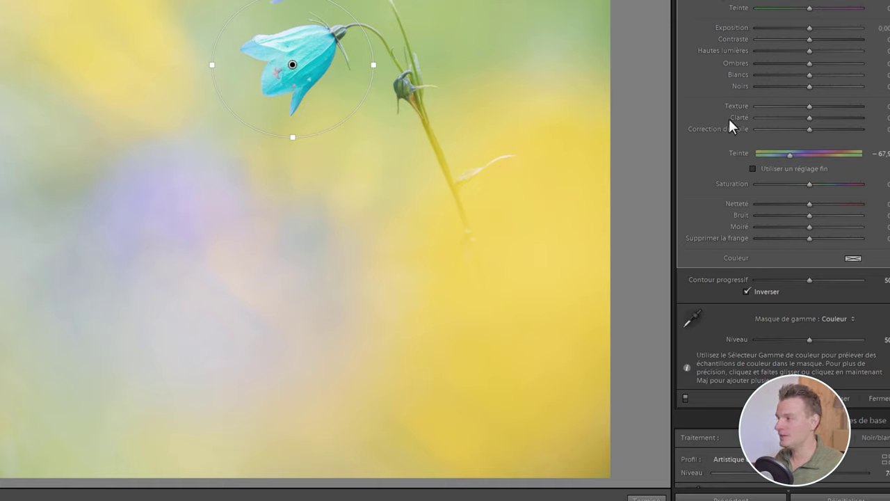
pyautogui.moveTo(791, 156)
pyautogui.mouseDown()
pyautogui.moveTo(830, 156)
pyautogui.moveTo(778, 156)
pyautogui.moveTo(845, 156)
pyautogui.mouseUp()
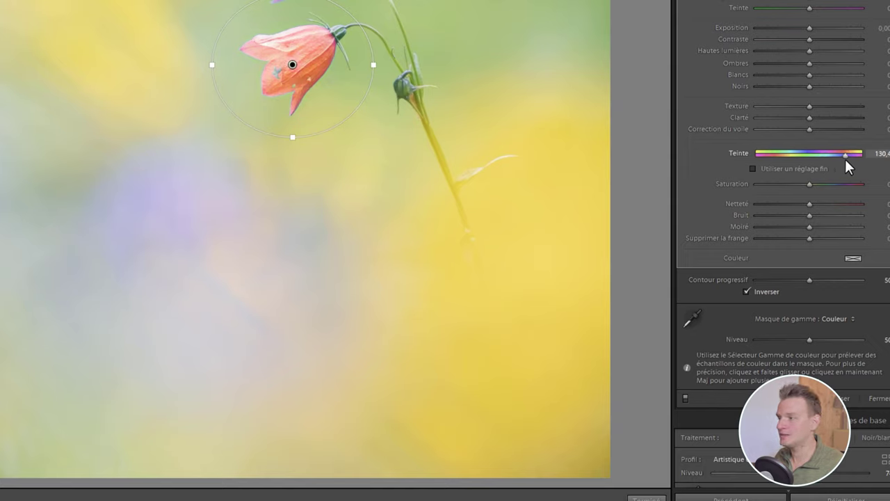
pyautogui.moveTo(844, 157); pyautogui.dragTo(834, 156)
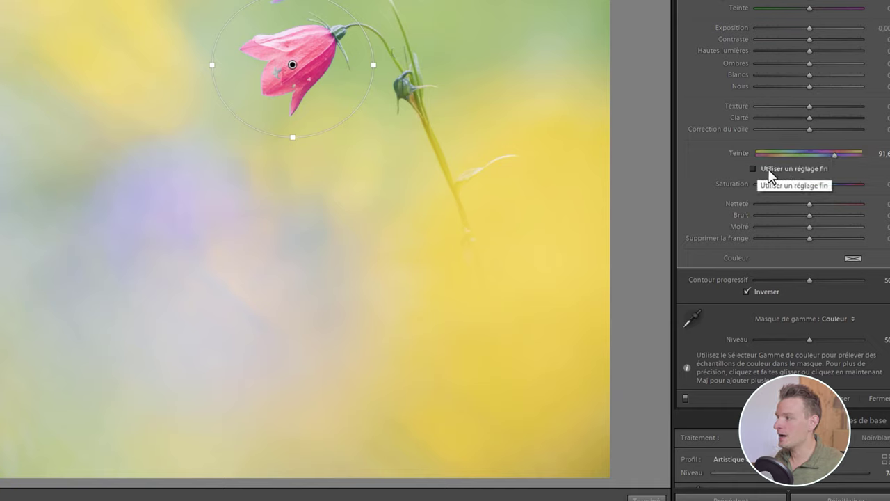
# Reset the hue, enable fine adjustment, and nudge the flower's hue to 2.2.
pyautogui.doubleClick(691, 213)
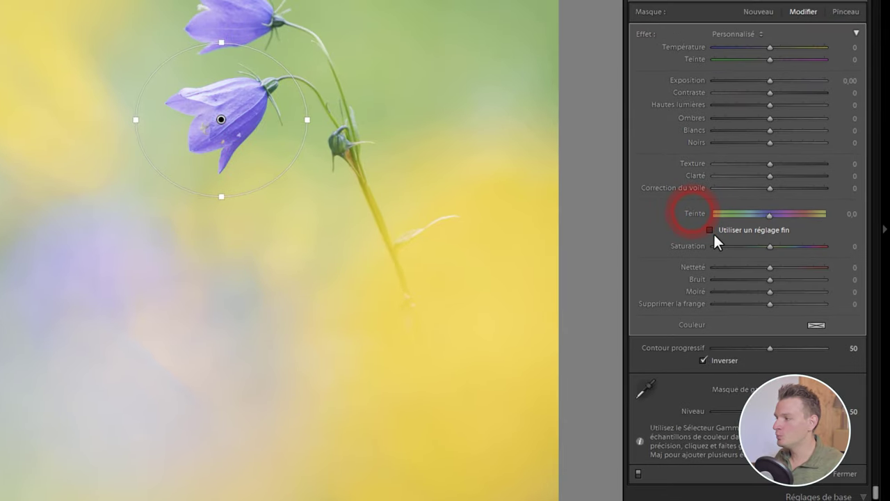
pyautogui.click(709, 229)
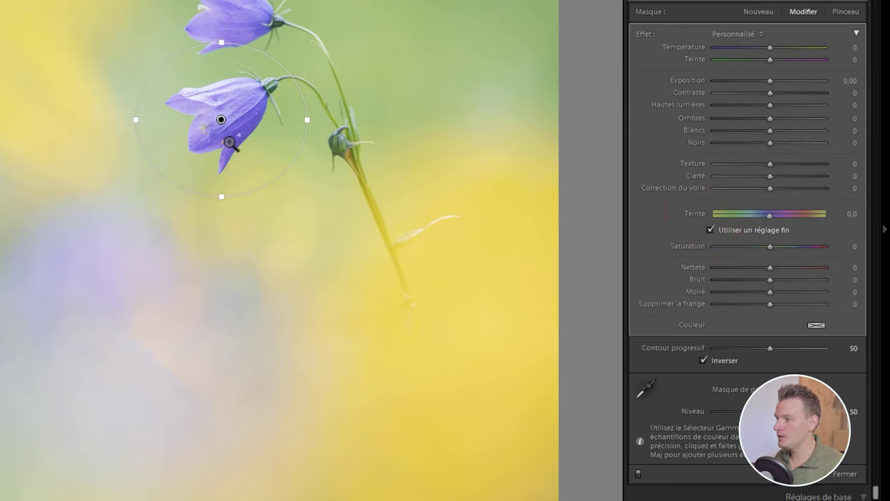
pyautogui.click(255, 119)
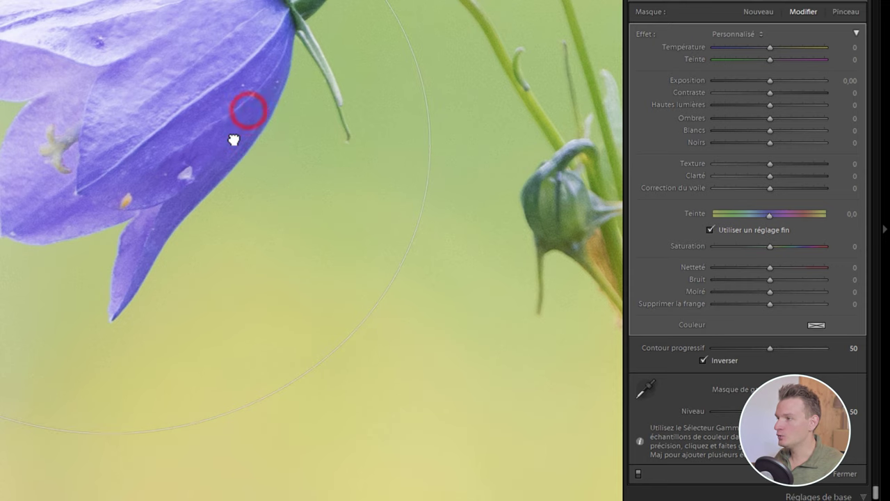
pyautogui.moveTo(470, 36); pyautogui.dragTo(432, 103)
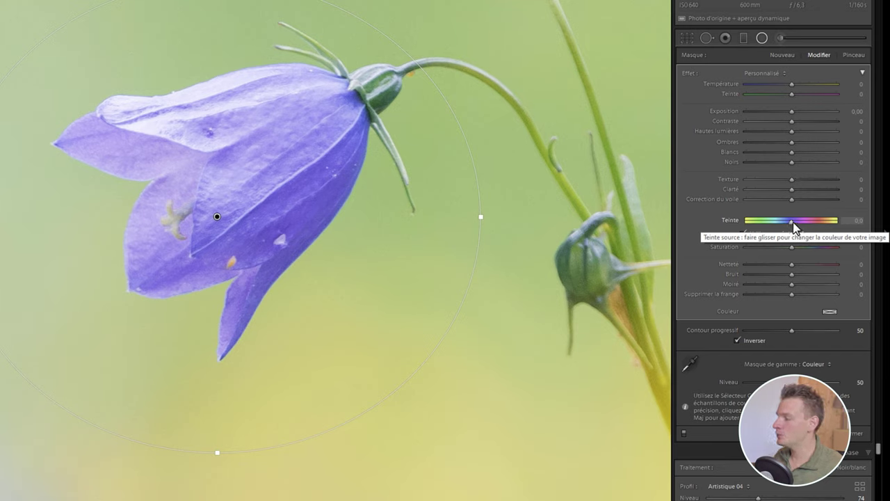
pyautogui.moveTo(791, 222); pyautogui.dragTo(797, 228)
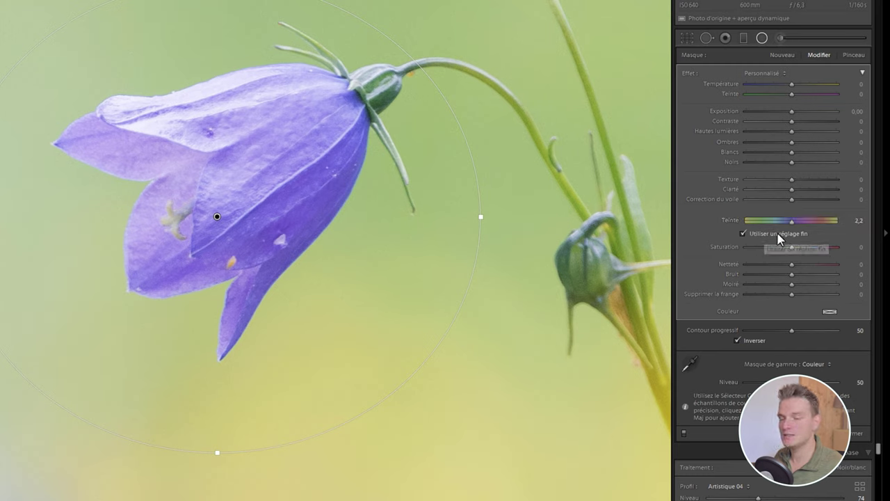
pyautogui.click(792, 221)
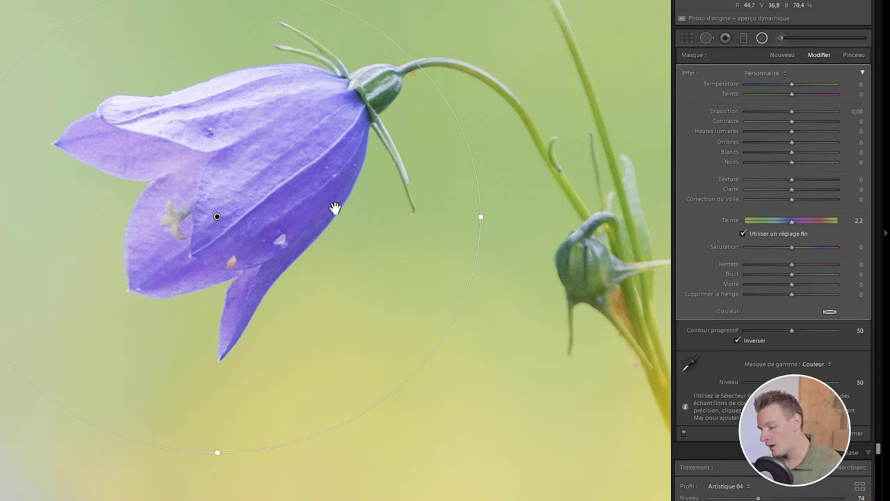
pyautogui.click(684, 433)
# Lower the filter's highlights to -17 and saturation to -33, toggling it to compare.
pyautogui.click(683, 433)
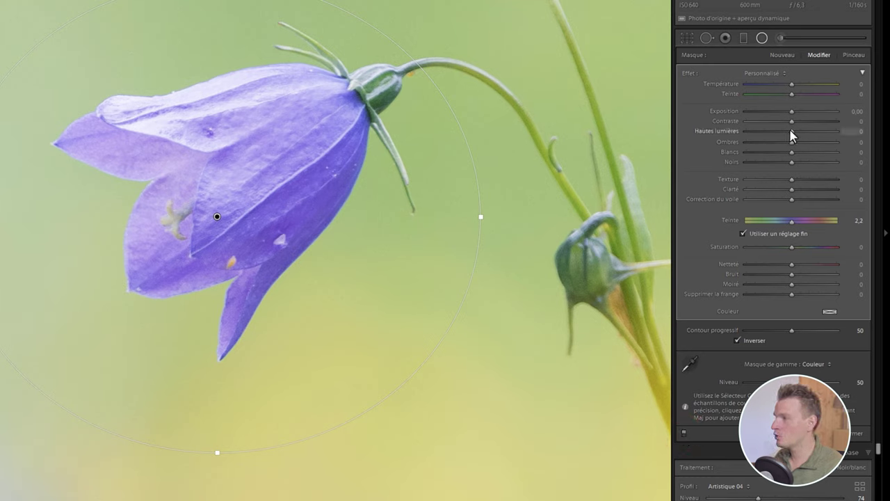
pyautogui.moveTo(791, 132); pyautogui.dragTo(784, 136)
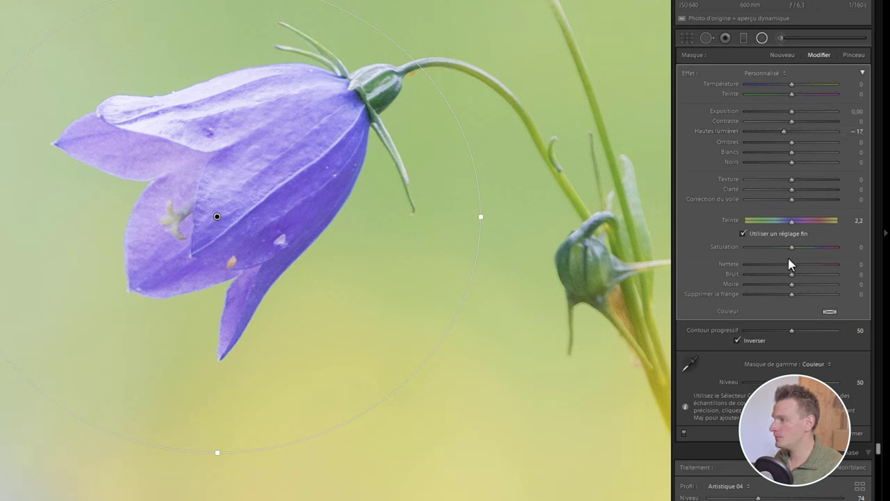
pyautogui.moveTo(791, 247); pyautogui.dragTo(782, 250)
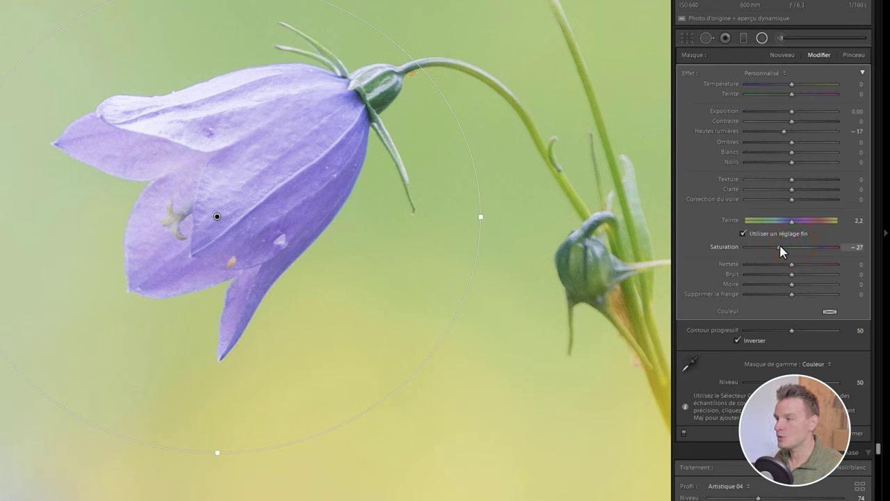
pyautogui.moveTo(779, 252); pyautogui.dragTo(777, 251)
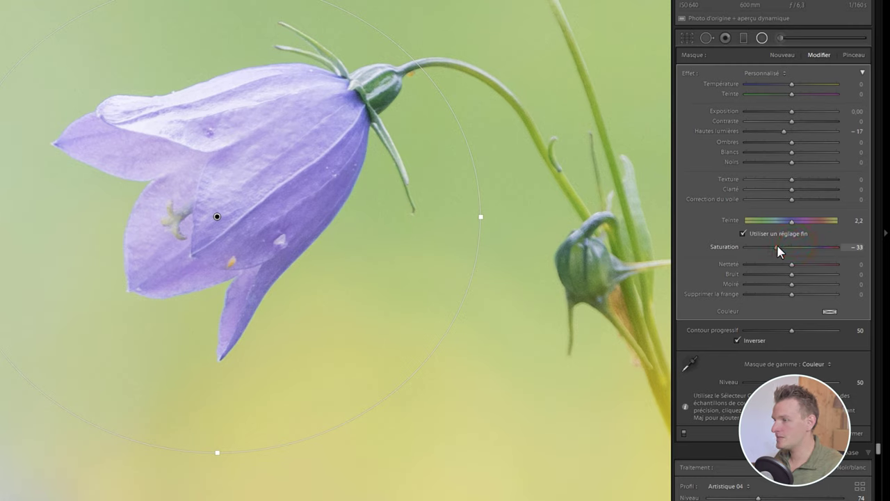
pyautogui.click(683, 433)
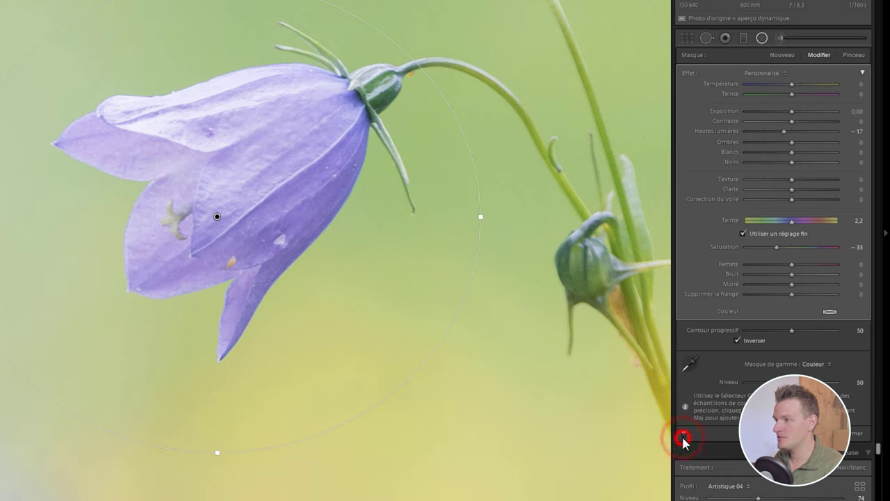
pyautogui.click(683, 434)
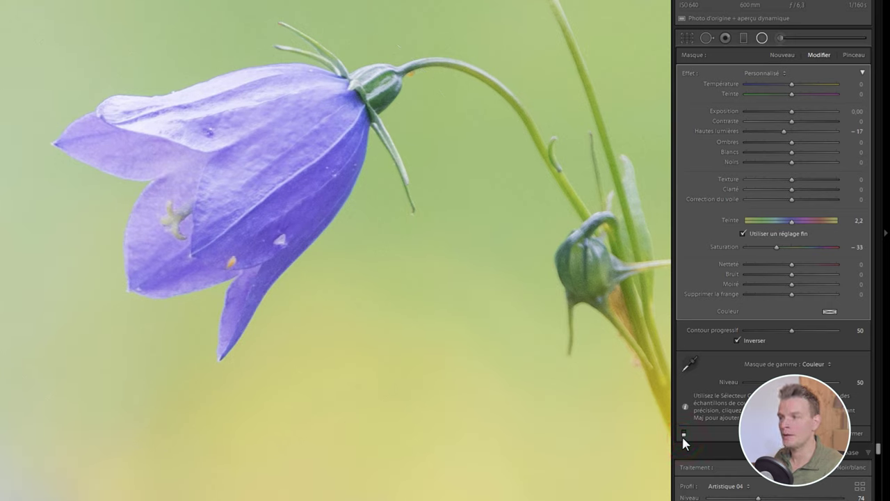
pyautogui.click(684, 435)
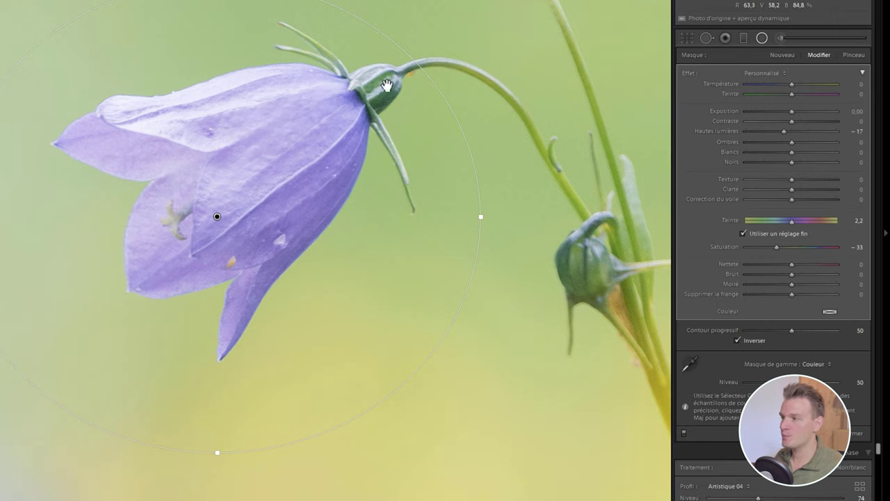
# Zoom out to Fit and widen the radial filter so both bellflowers turn magenta-pink.
pyautogui.click(480, 142)
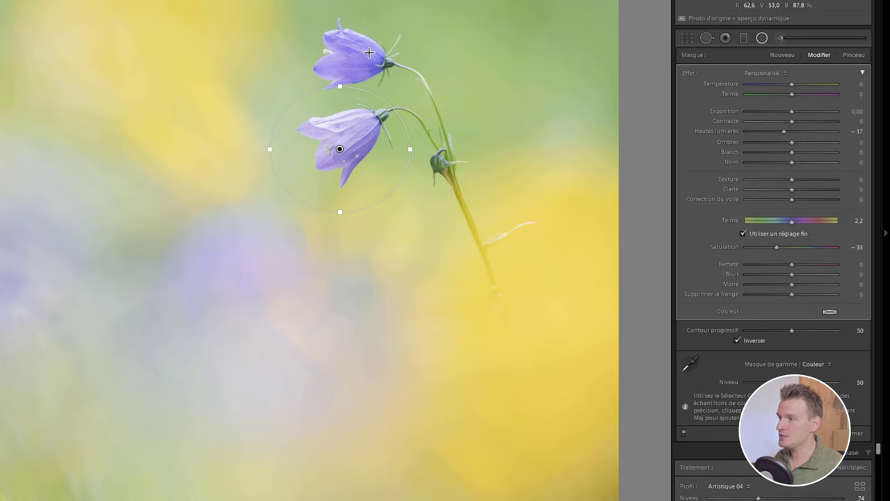
pyautogui.click(340, 81)
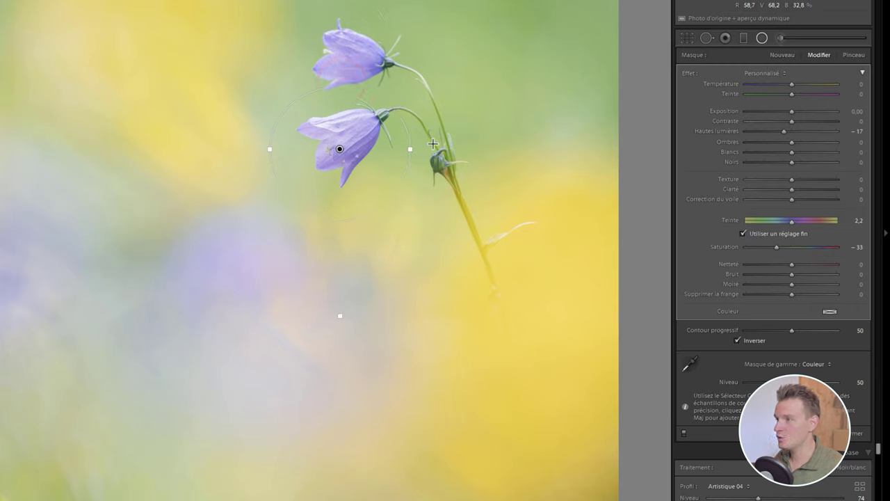
pyautogui.moveTo(413, 146); pyautogui.dragTo(464, 143)
pyautogui.click(416, 139)
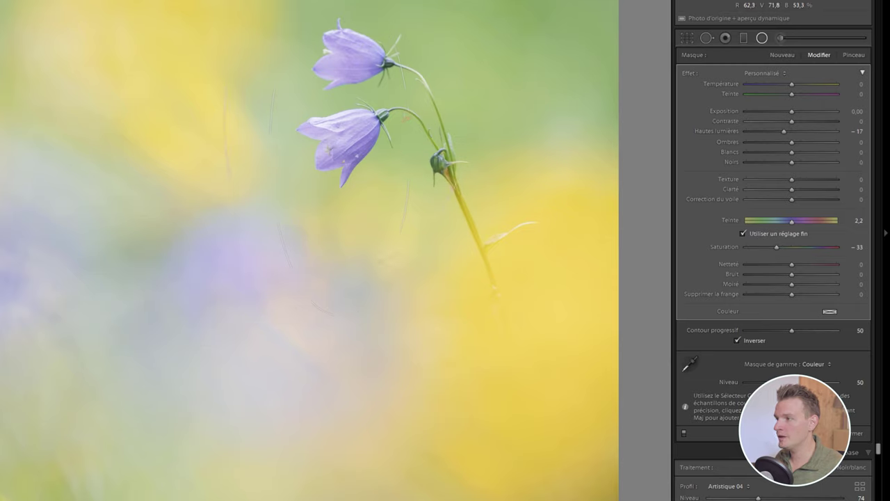
pyautogui.click(388, 91)
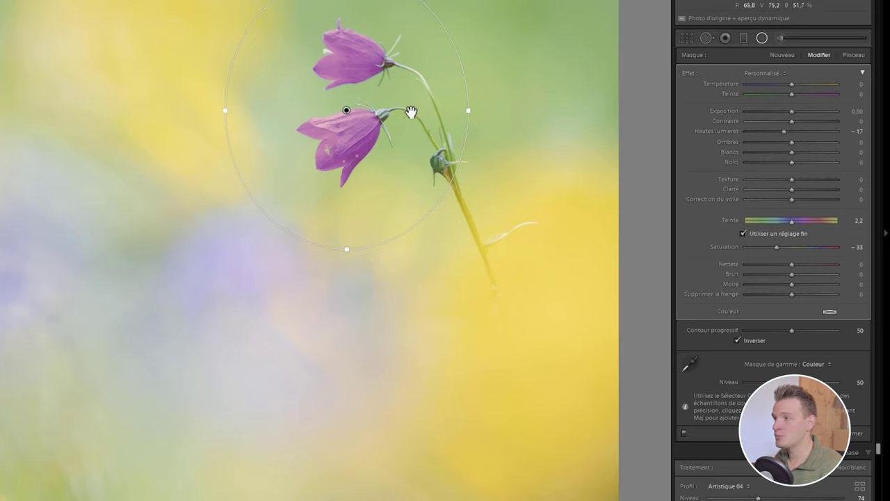